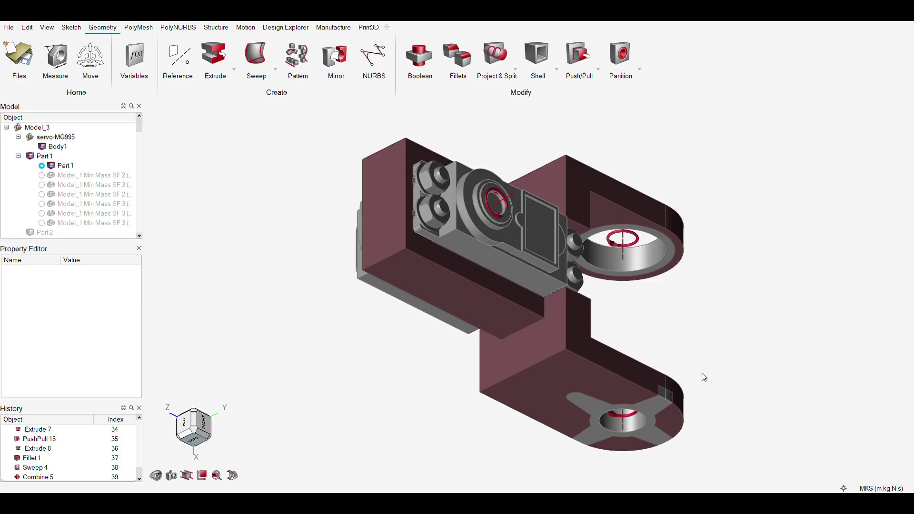
Step: Hide the servo body Body1 so that the bracket Part 1 can be viewed without it
left_click(60, 167)
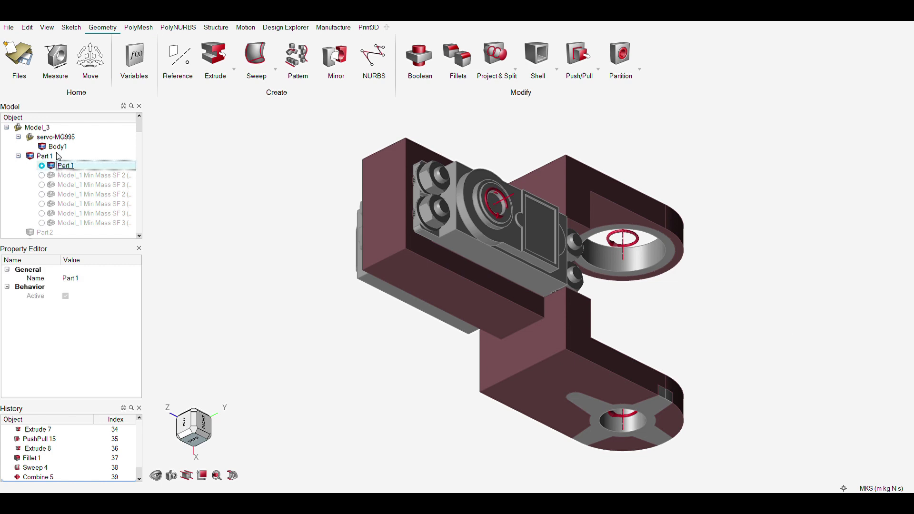
left_click(57, 147)
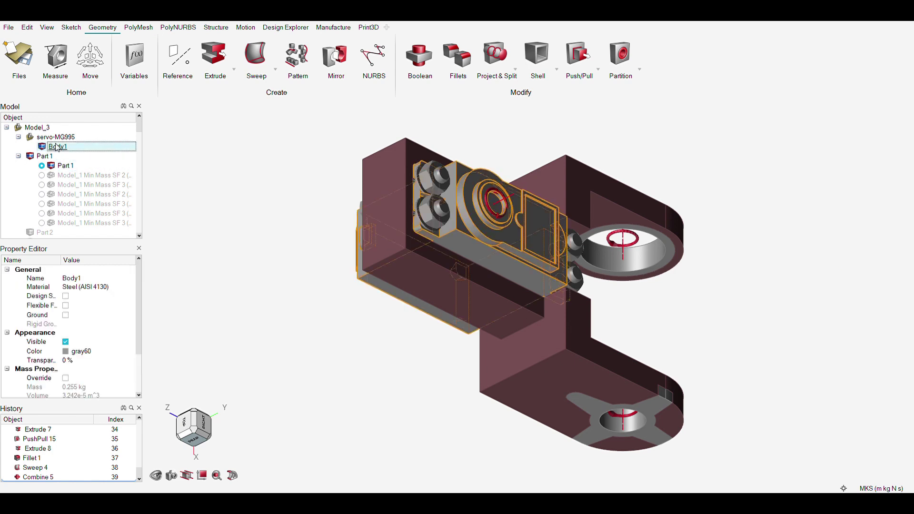
key("h")
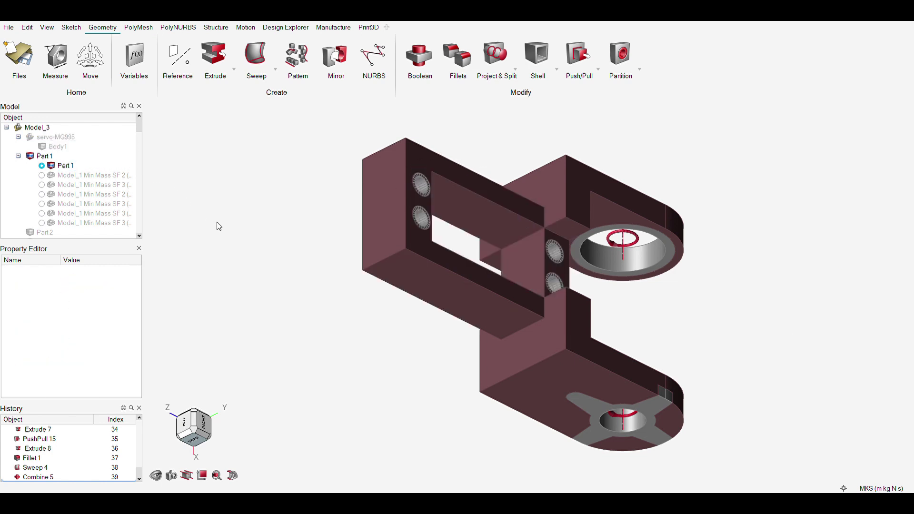
left_click(194, 428)
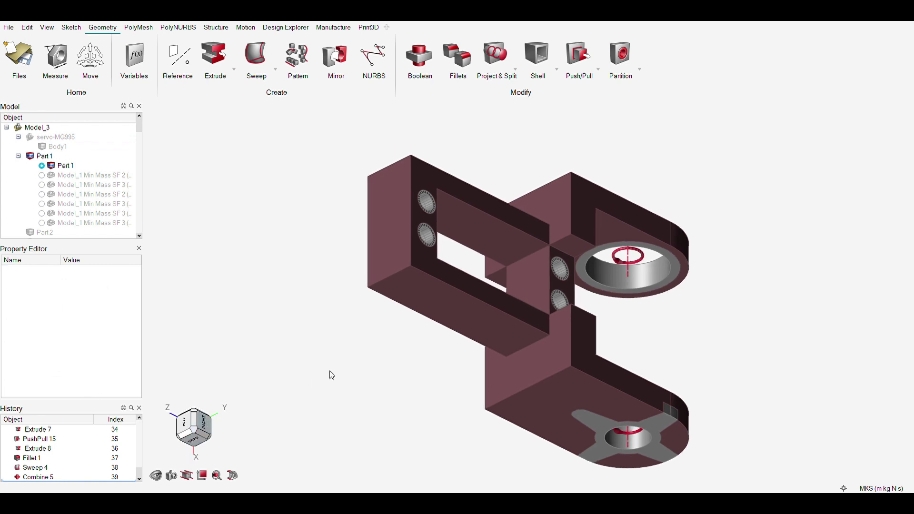
right_click_drag(466, 359, 389, 327)
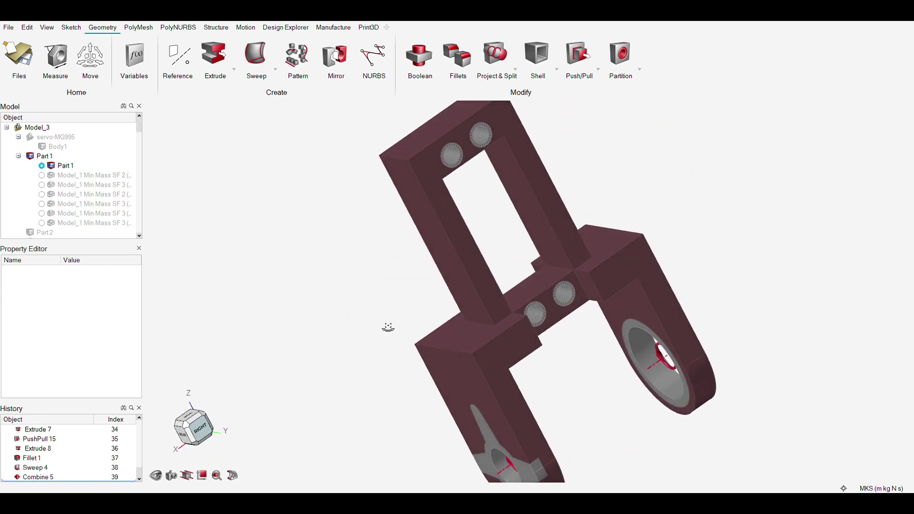
left_click(189, 427)
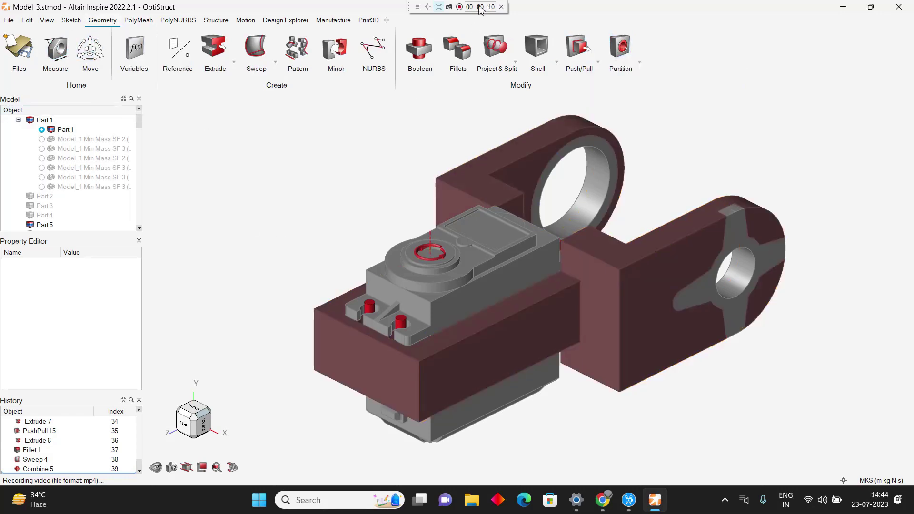
Step: Open the material choices for the bracket design space Part 1
right_click(570, 305)
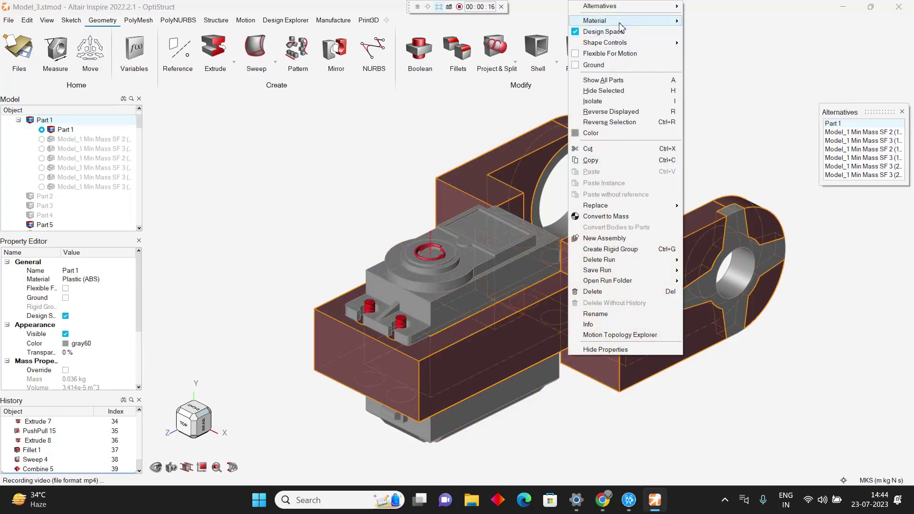
mouse_move(619, 20)
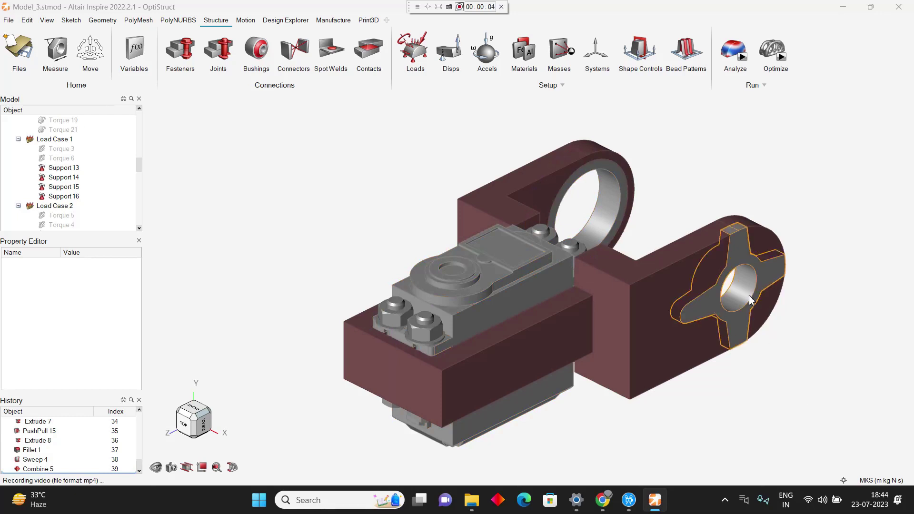
Step: View the assembly from the right side and inspect the nut-and-bolt fasteners joining the servo to the bracket
left_click(195, 410)
left_click(230, 251)
left_click(230, 316)
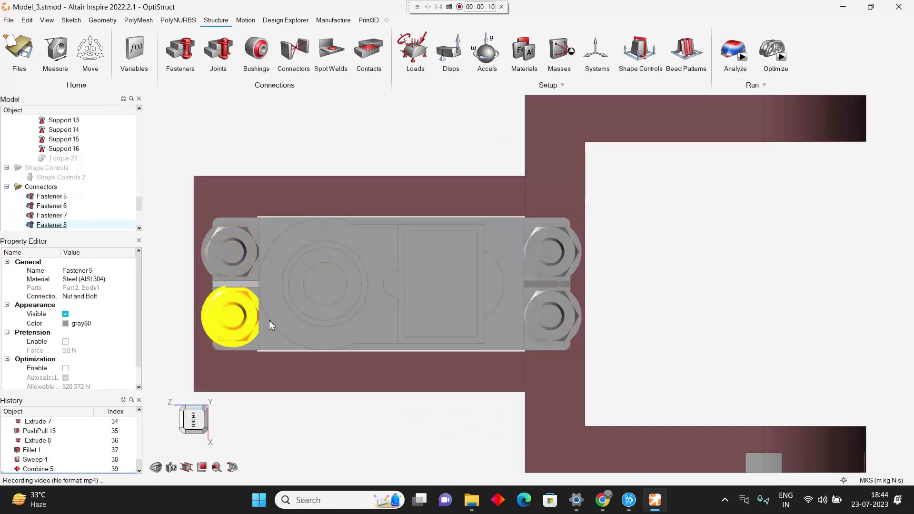
left_click(550, 252)
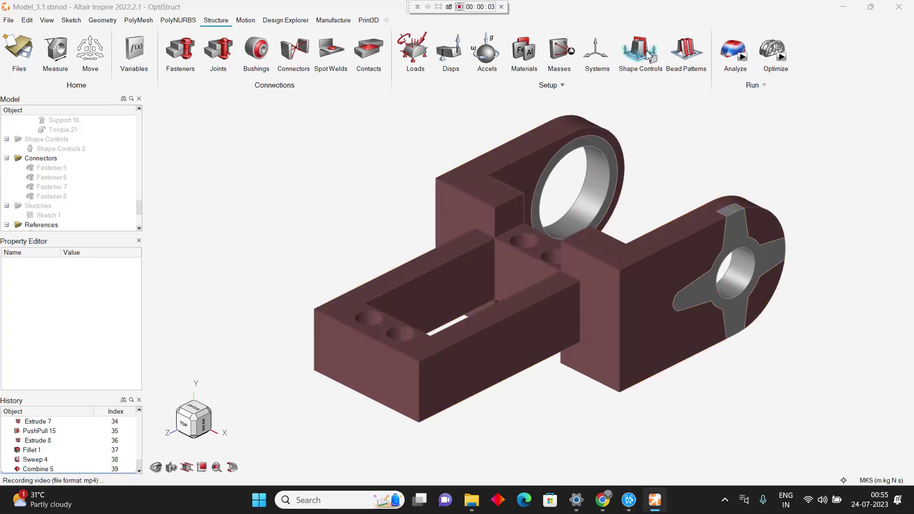
Step: Show the existing planar symmetry shape control, Shape Controls 2, on the bracket design space
left_click(648, 47)
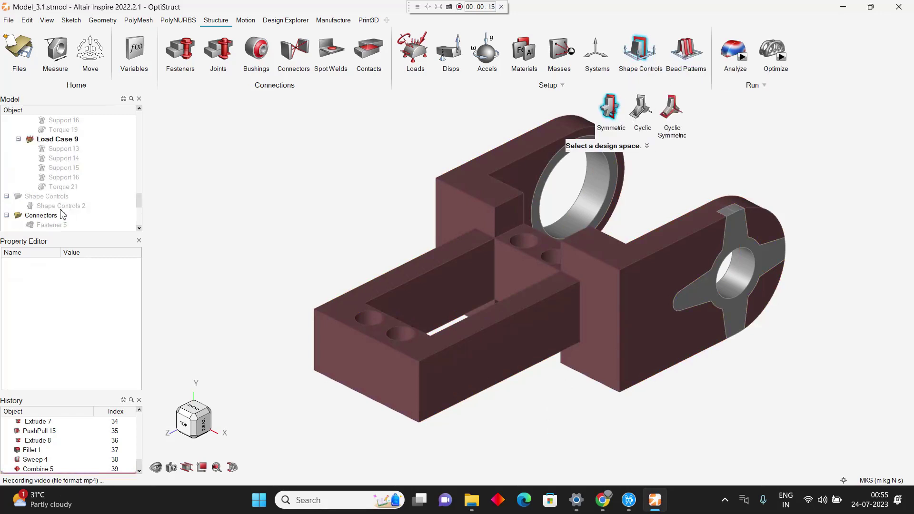
left_click(62, 208)
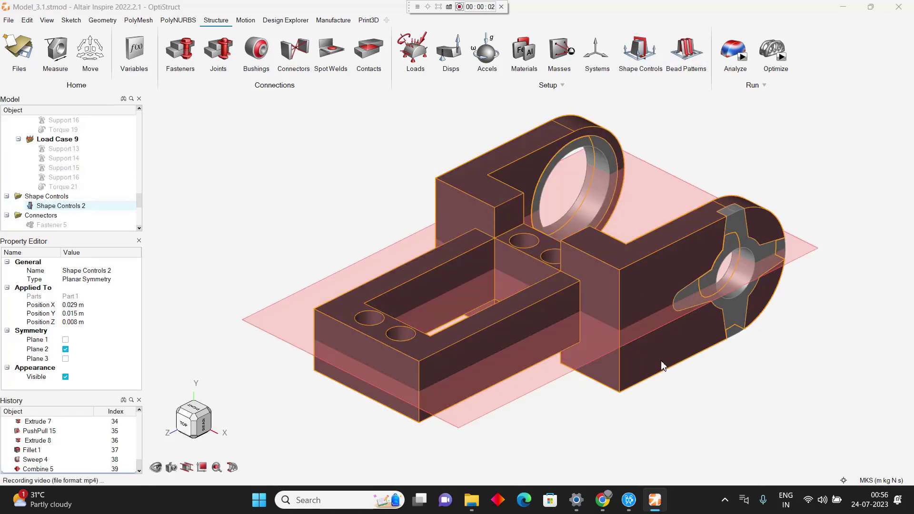
Step: Open the topology optimization setup for Model_3.1 and review the Minimize Mass objective options
left_click(783, 57)
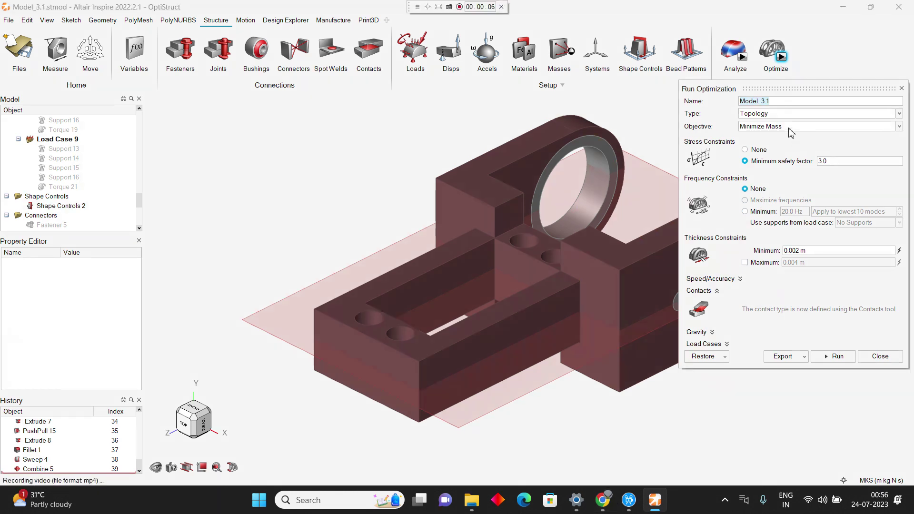
left_click(790, 126)
left_click(791, 151)
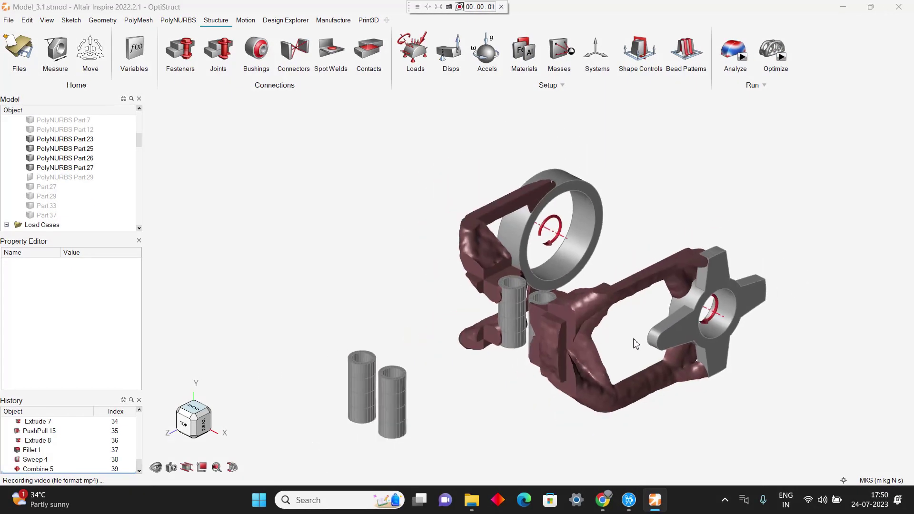
Step: Examine the optimized bracket geometry from several sides
right_click_drag(636, 344, 414, 386)
right_click_drag(541, 386, 563, 295)
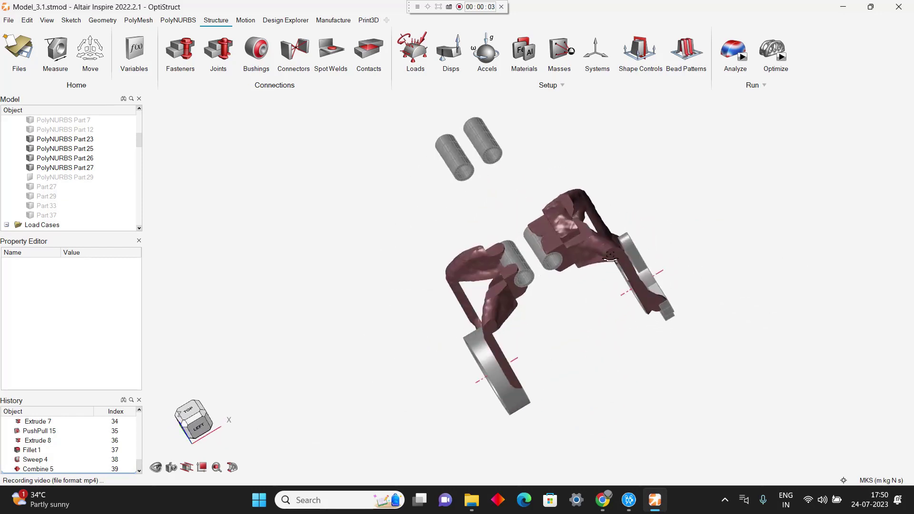
right_click_drag(610, 257, 487, 372)
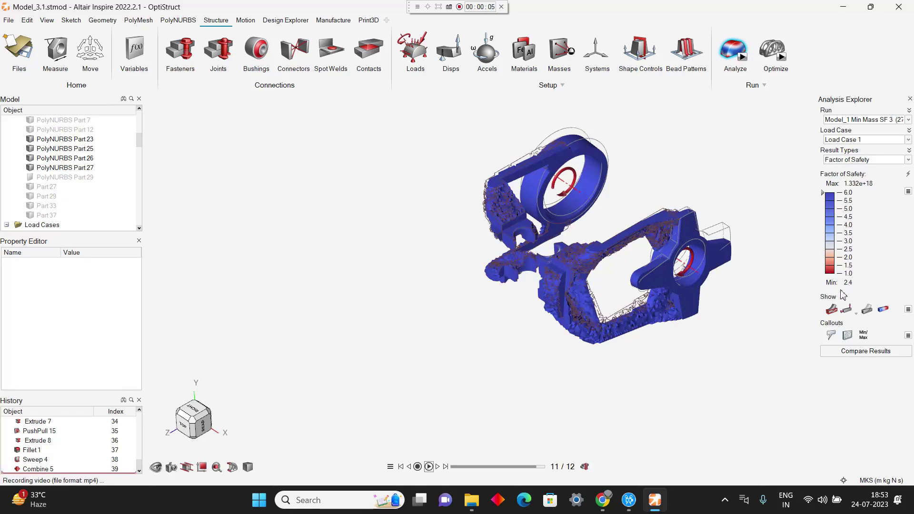
Step: Display the displacement results for Load Case 1 of the Min Mass SF 3 run
left_click(873, 140)
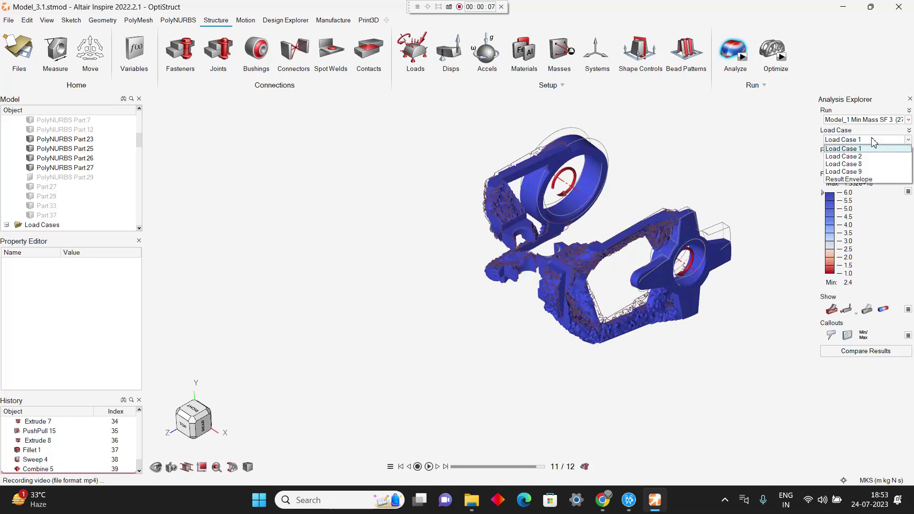
left_click(789, 177)
left_click(865, 161)
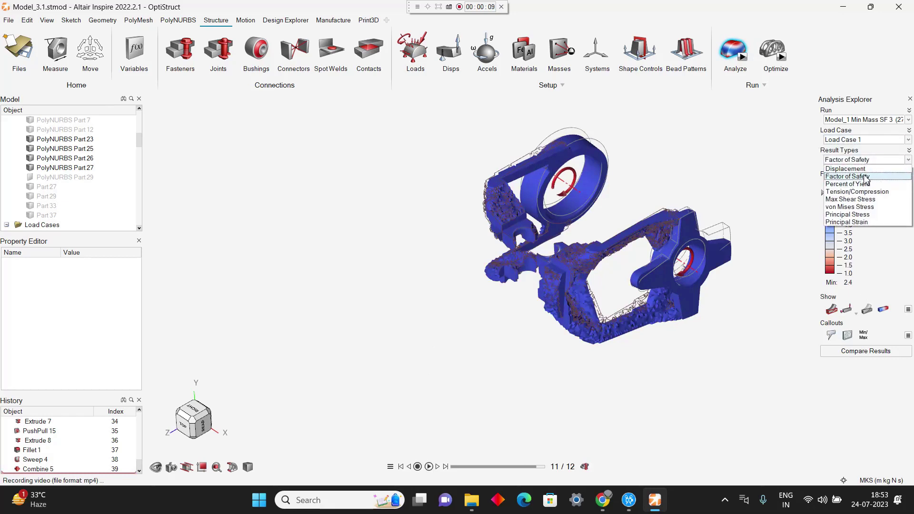
left_click(857, 170)
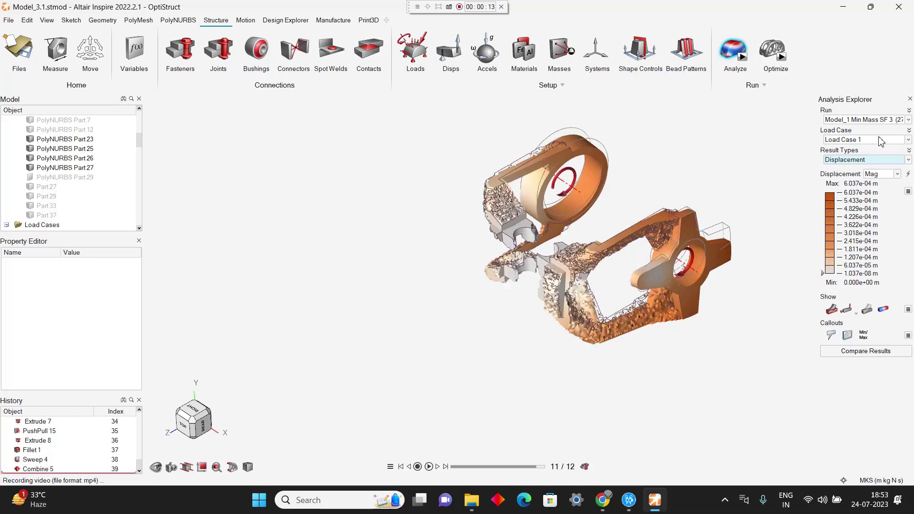
Step: Compare the displacement results of Load Case 2 and Load Case 8
left_click(880, 141)
left_click(880, 158)
left_click(881, 141)
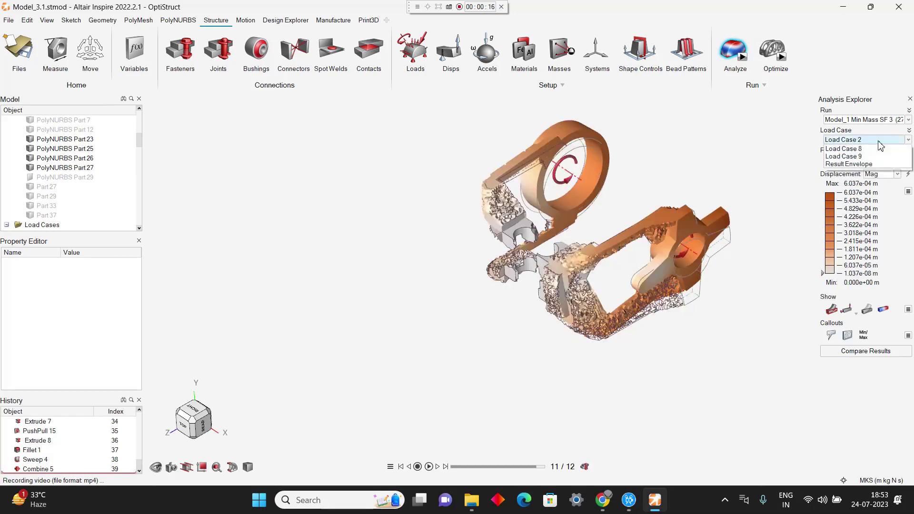
left_click(879, 157)
left_click(879, 140)
left_click(876, 163)
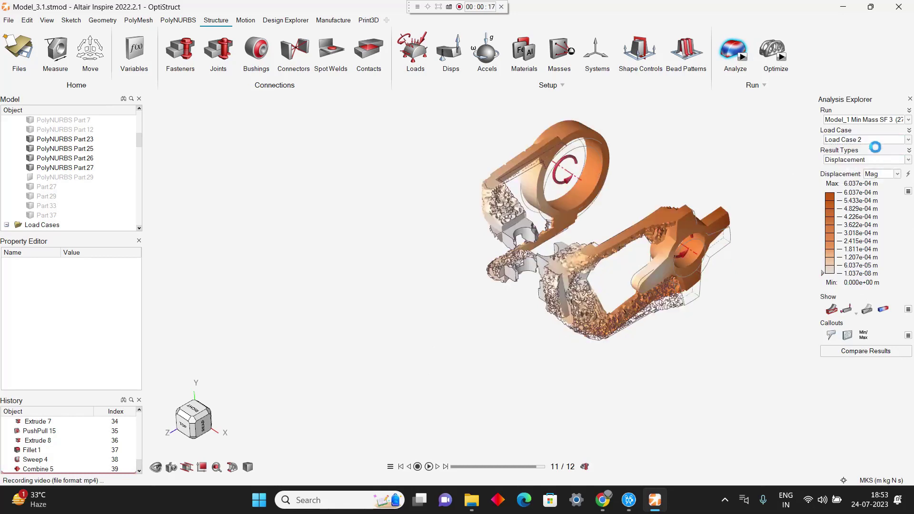
Step: Switch the analysis results to Load Case 9 and display its Factor of Safety
left_click(877, 140)
left_click(876, 171)
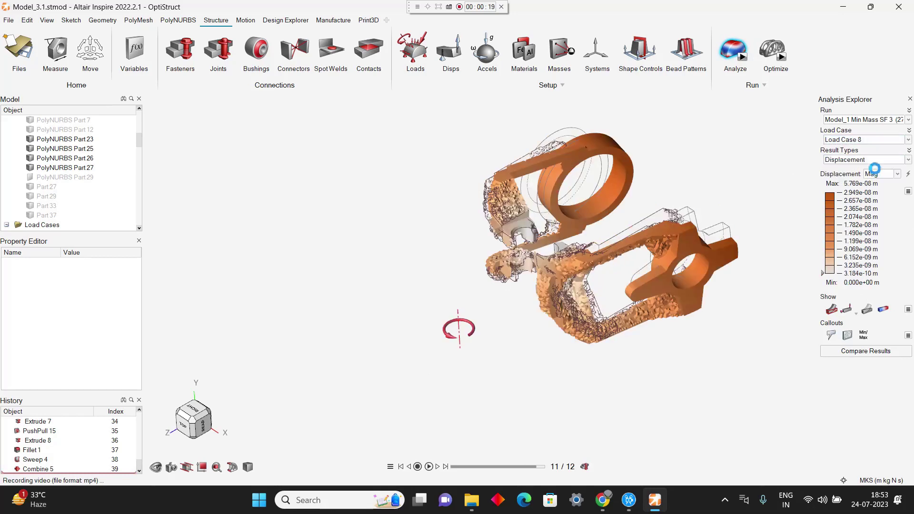
left_click(879, 160)
left_click(875, 176)
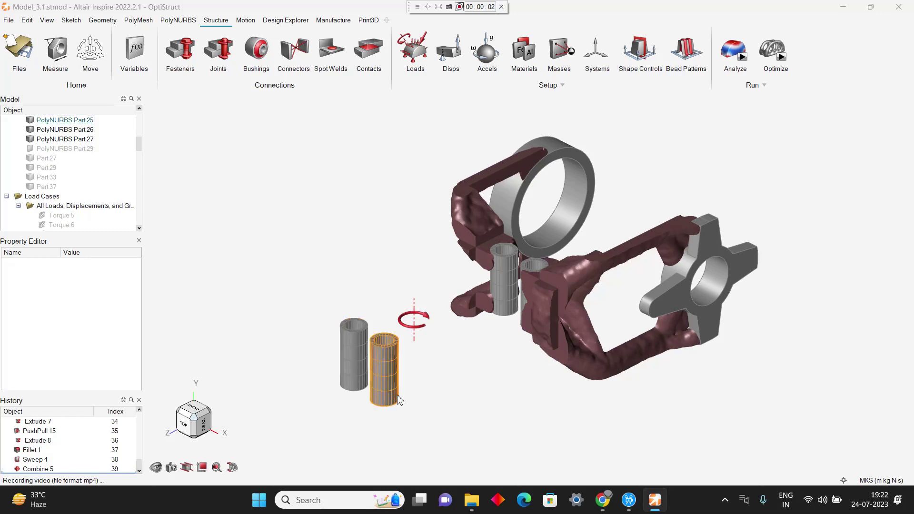
Step: Make the hidden connecting pieces Part 27, Part 29, Part 33 and Part 37 visible around the bolt sleeves
left_click(48, 159)
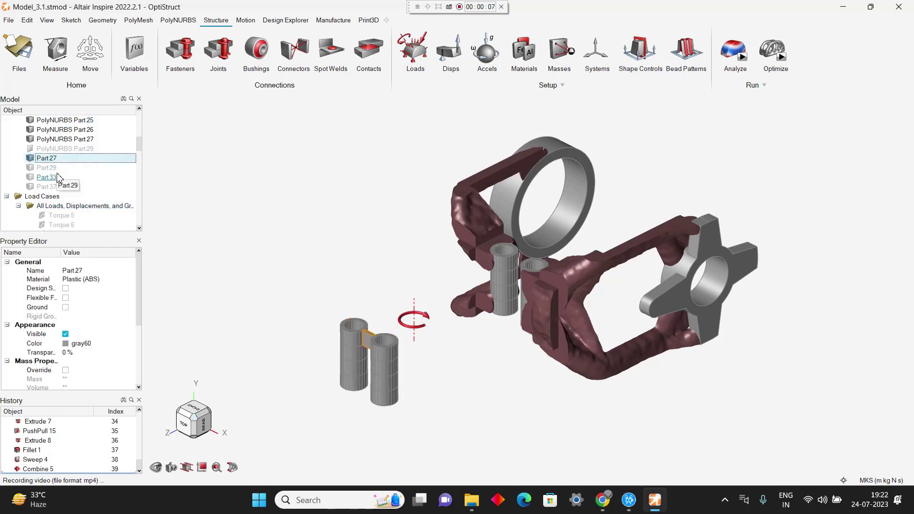
left_click(53, 168)
left_click(53, 177)
left_click(57, 186, "shift")
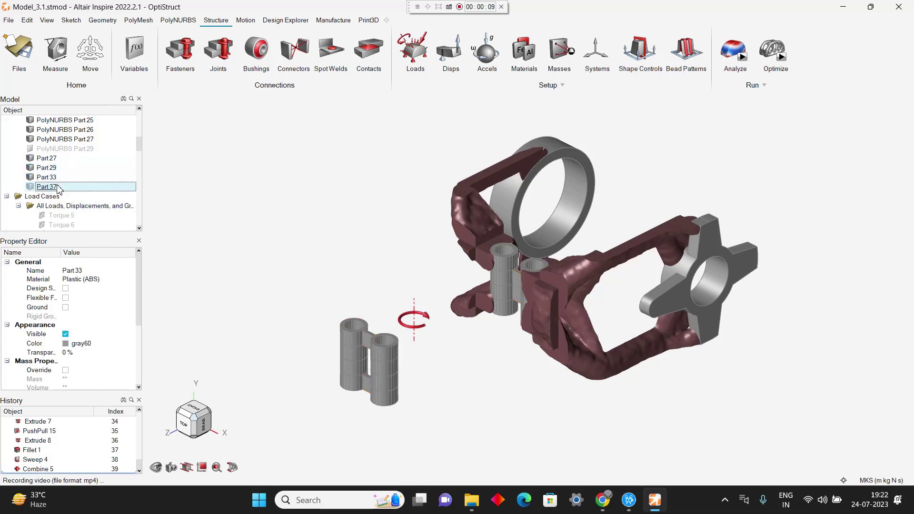
left_click(65, 334)
left_click(228, 200)
scroll(81, 194, "up", 10)
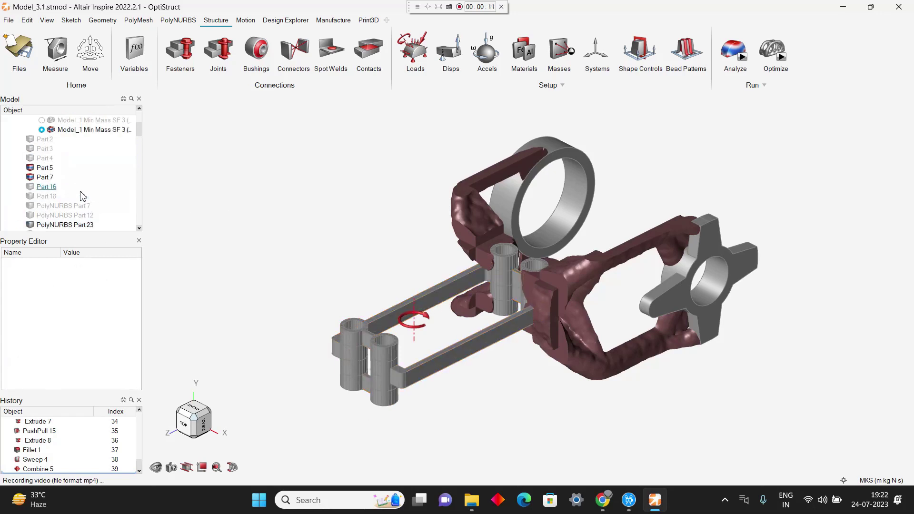